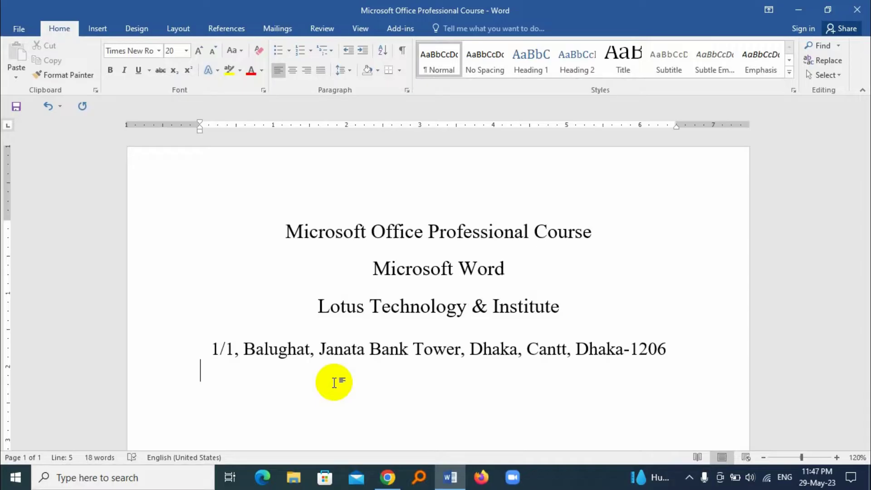
Insert a hyperlink on the "Microsoft Word" line that points to the existing file Keobeard Commend.docx in the Desktop folder.
key(ctrl+Home)
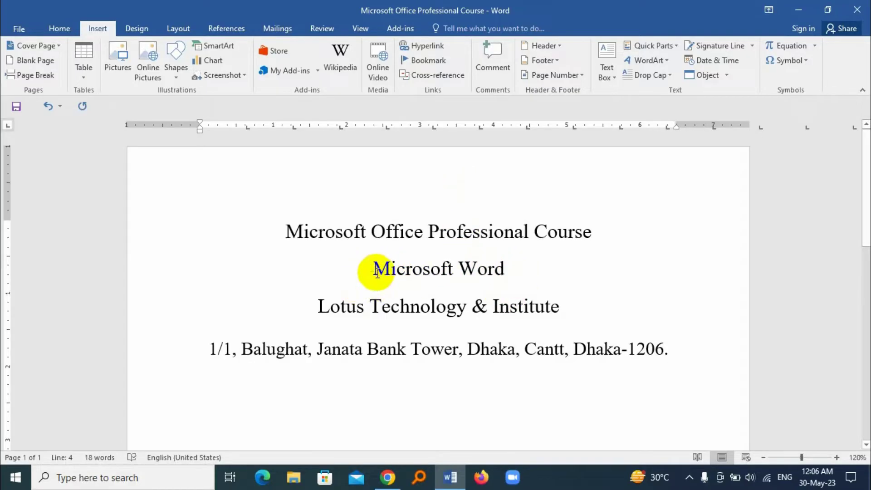
drag(372, 267, 495, 271)
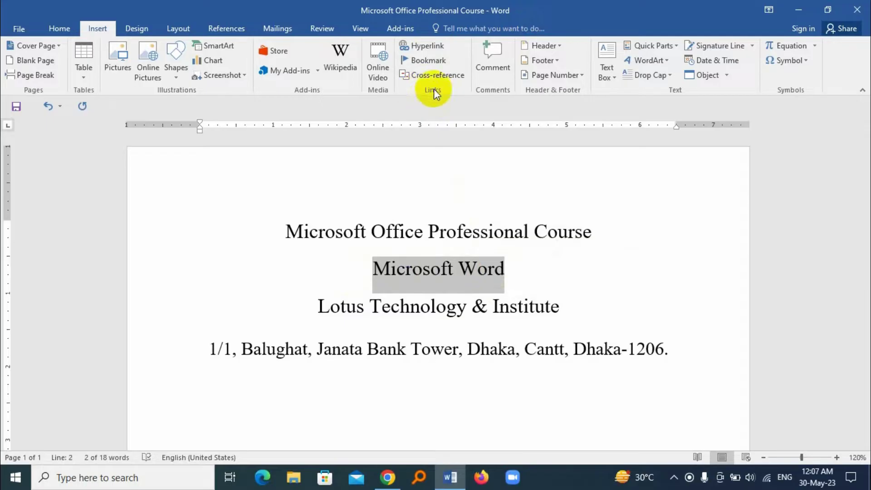
click(431, 47)
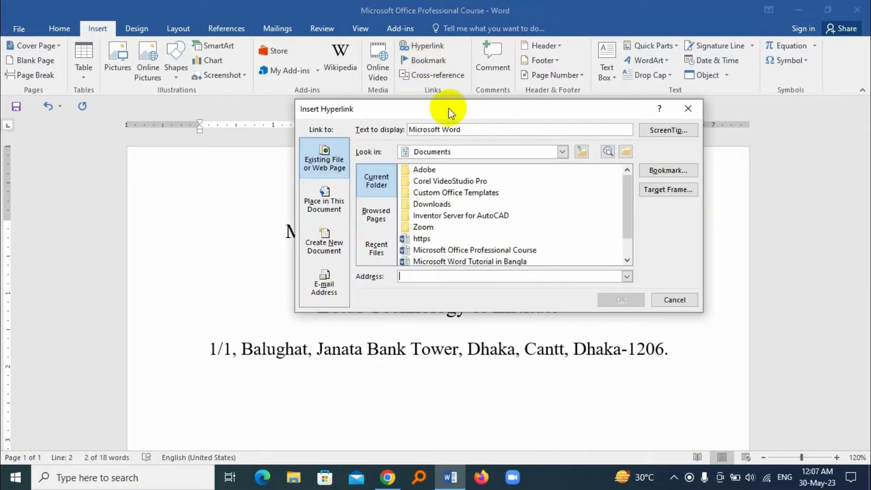
drag(444, 110, 361, 89)
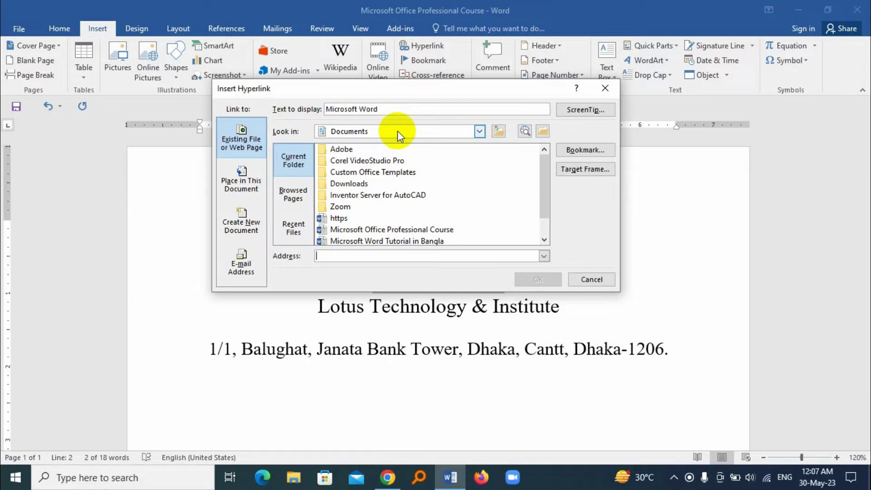
click(480, 131)
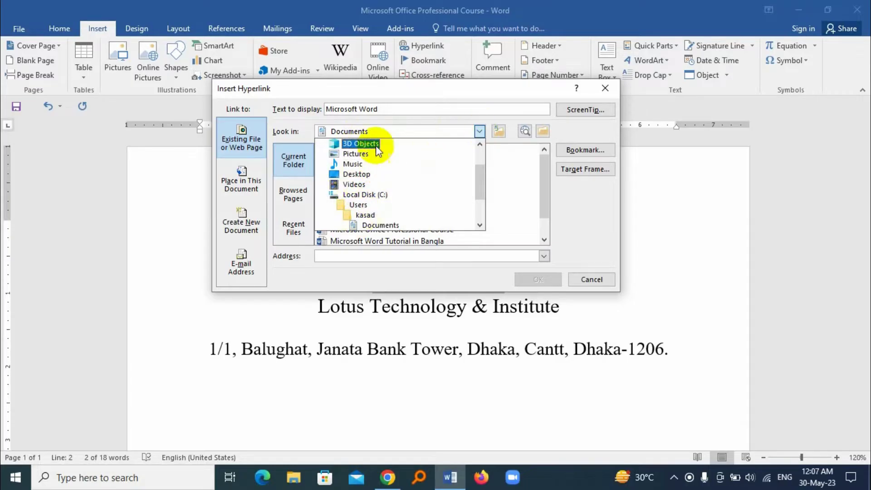
click(358, 175)
double_click(352, 149)
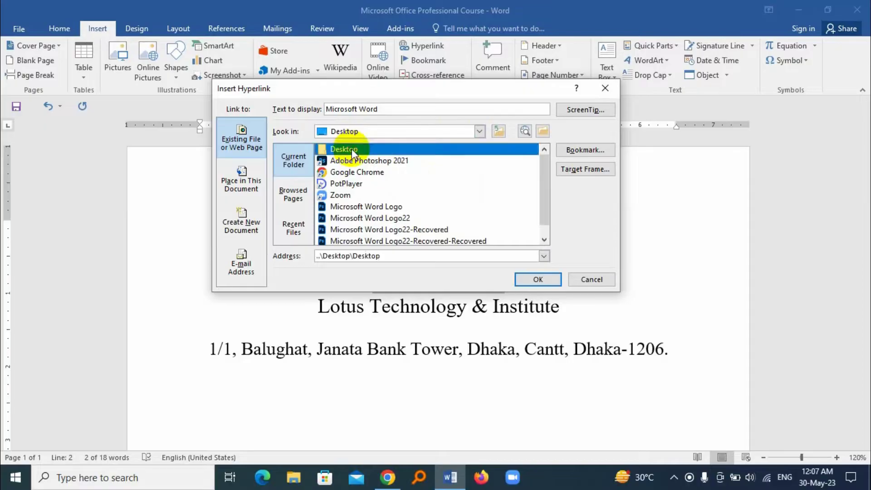
scroll(373, 193, down, 4)
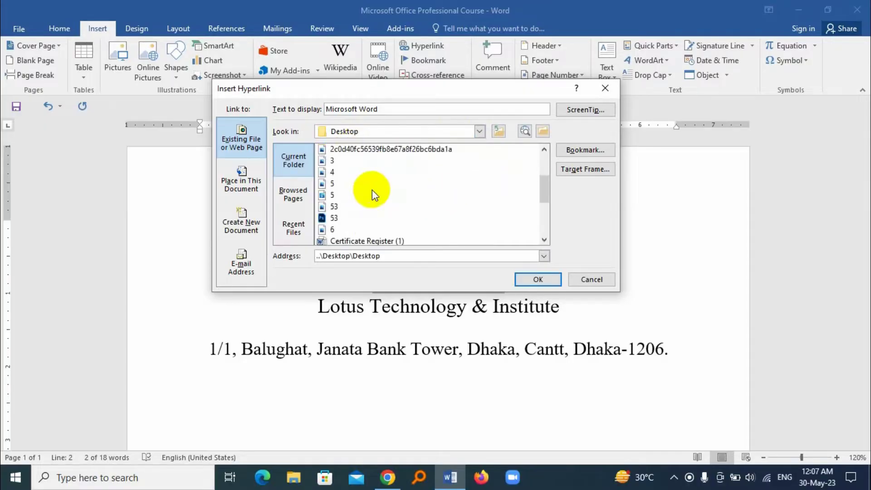
scroll(391, 210, down, 2)
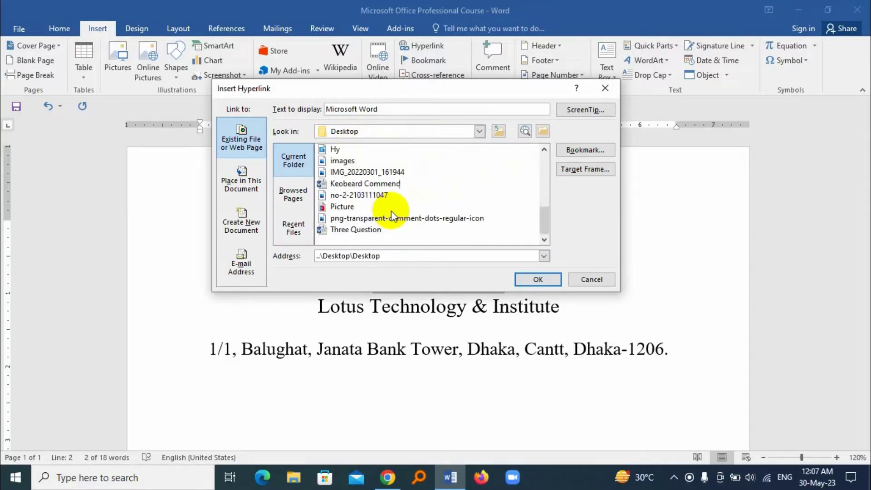
click(363, 185)
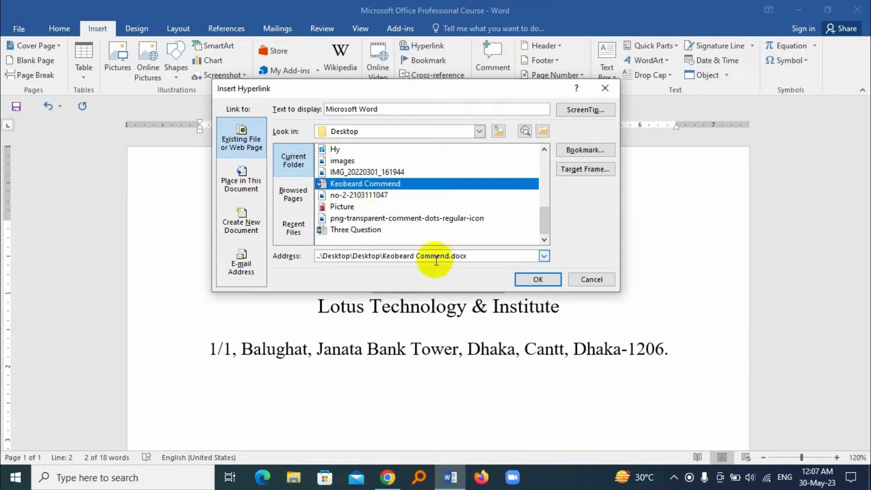
drag(473, 256, 311, 256)
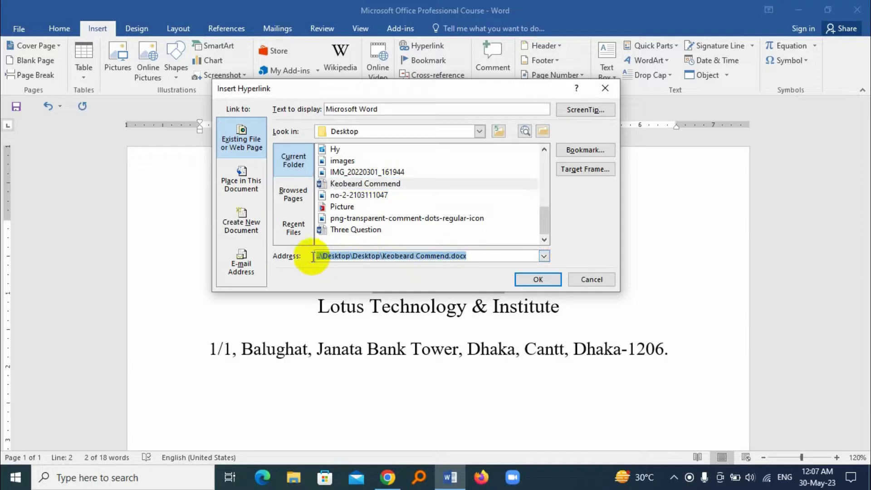
click(550, 281)
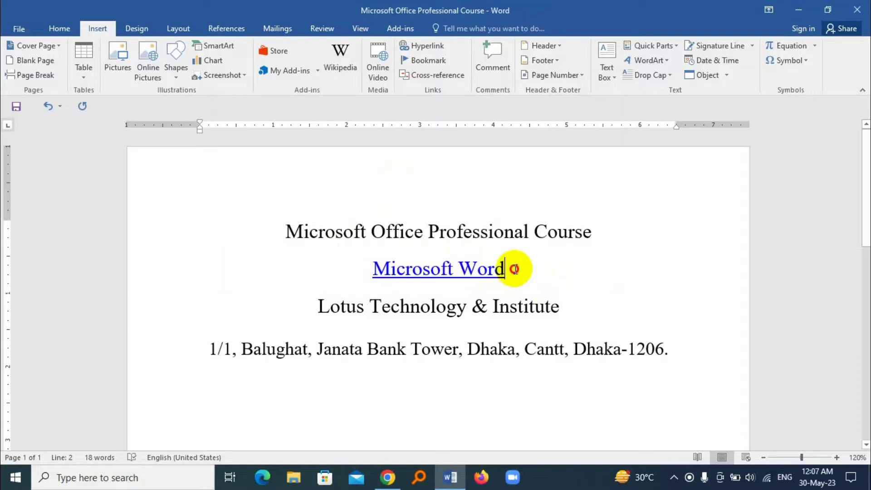
Follow the "Microsoft Word" hyperlink to open its linked document.
drag(514, 274, 373, 278)
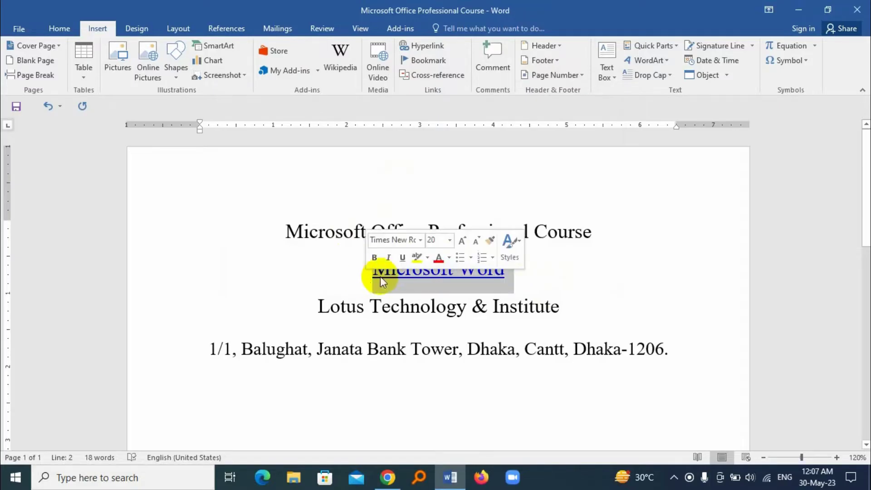
click(467, 272)
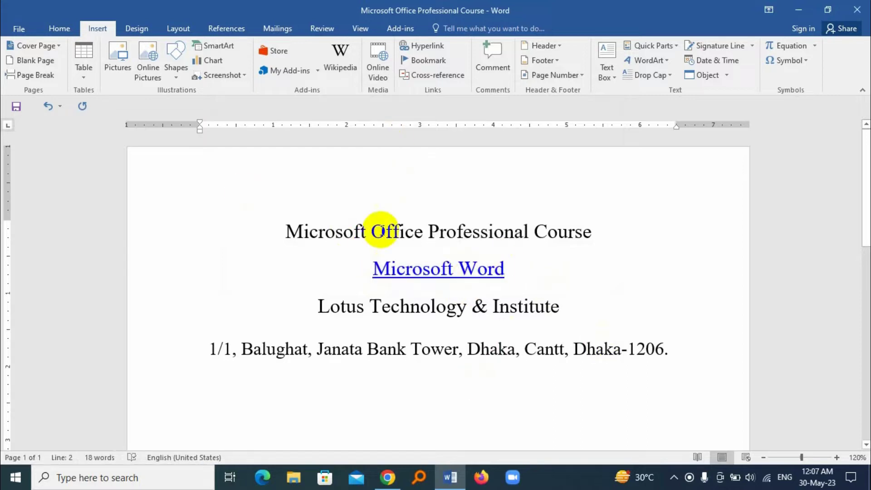
triple_click(420, 273)
click(518, 276)
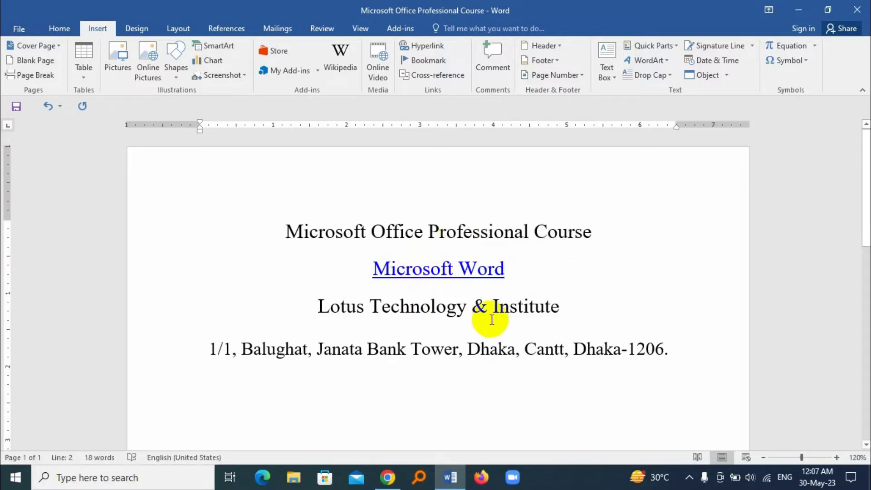
ctrl+click(444, 268)
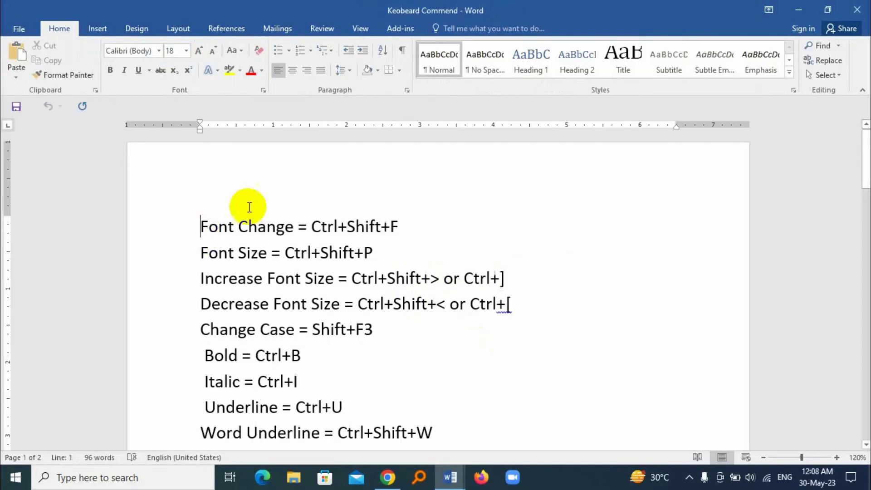
Look over the shortcut list in the linked document and close that document.
click(204, 224)
drag(204, 225, 443, 433)
click(318, 272)
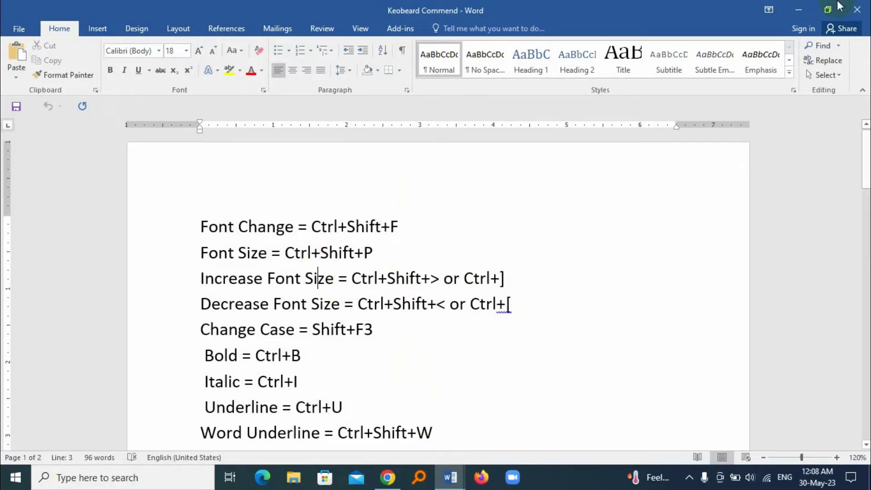
click(862, 10)
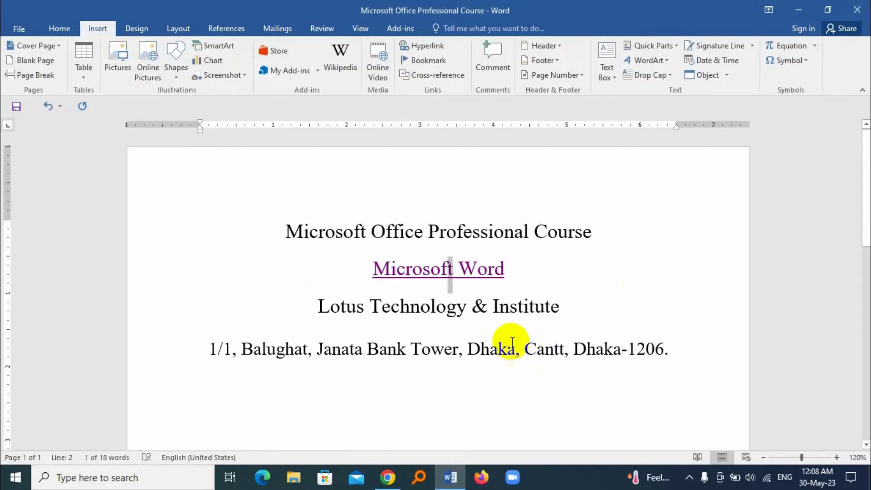
Remove the hyperlink from the "Microsoft Word" line.
click(510, 307)
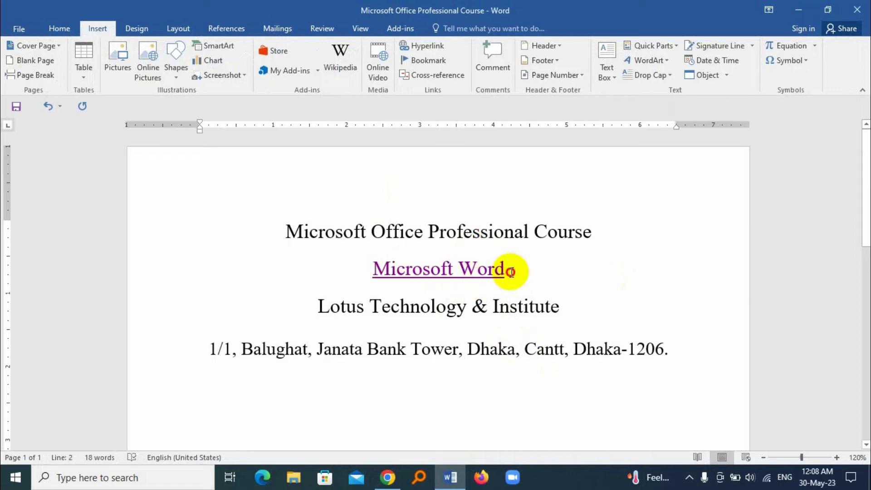
drag(511, 273, 370, 272)
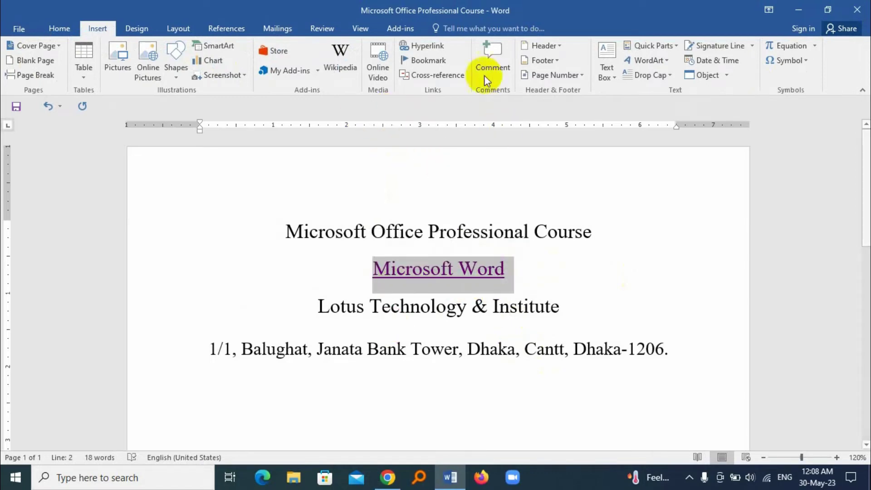
click(417, 46)
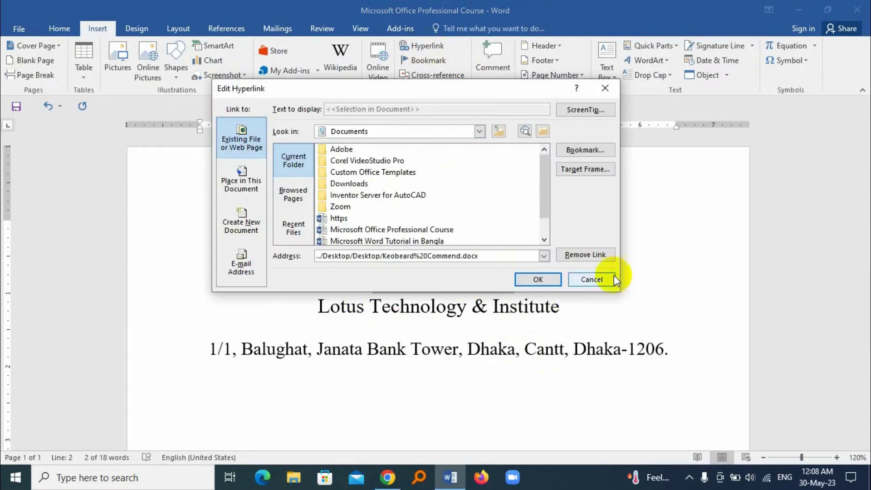
click(588, 254)
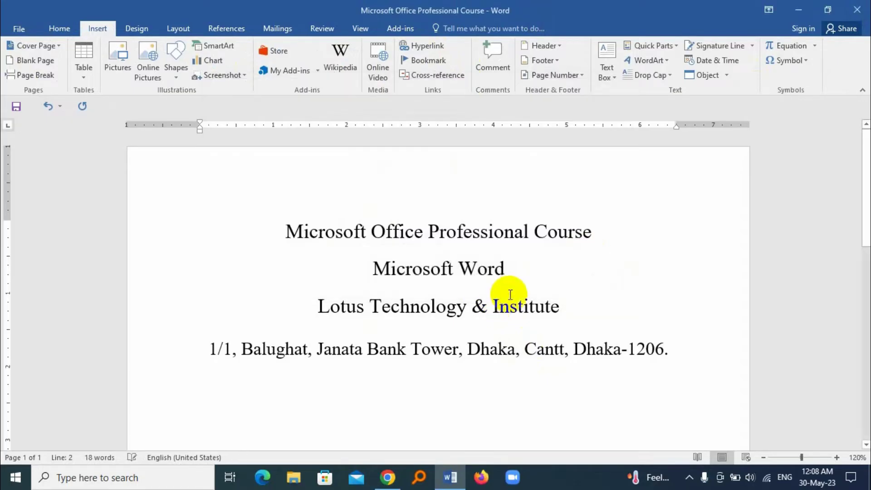
Add a left-aligned line reading "My Pic" directly below the address line.
scroll(480, 317, down, 2)
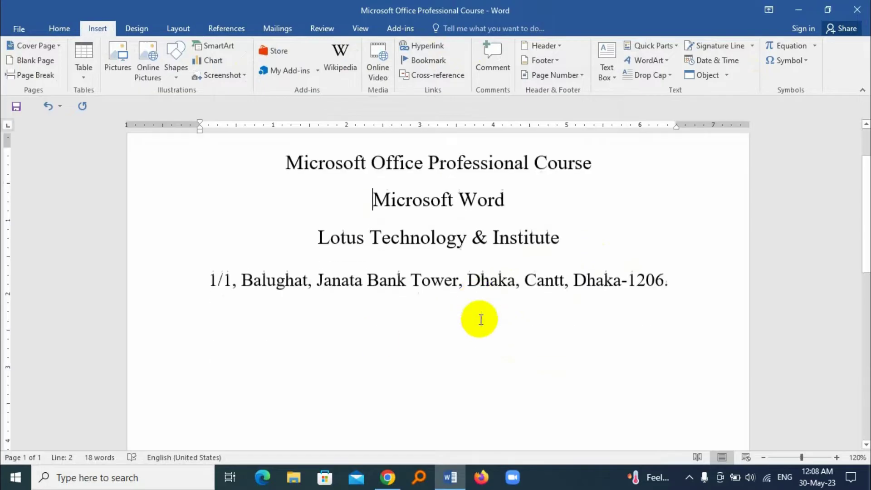
click(231, 325)
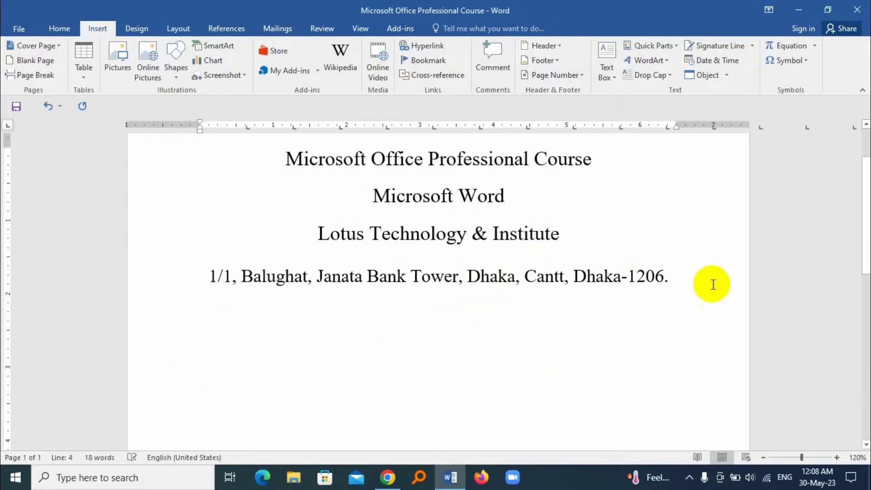
click(696, 282)
key(Return)
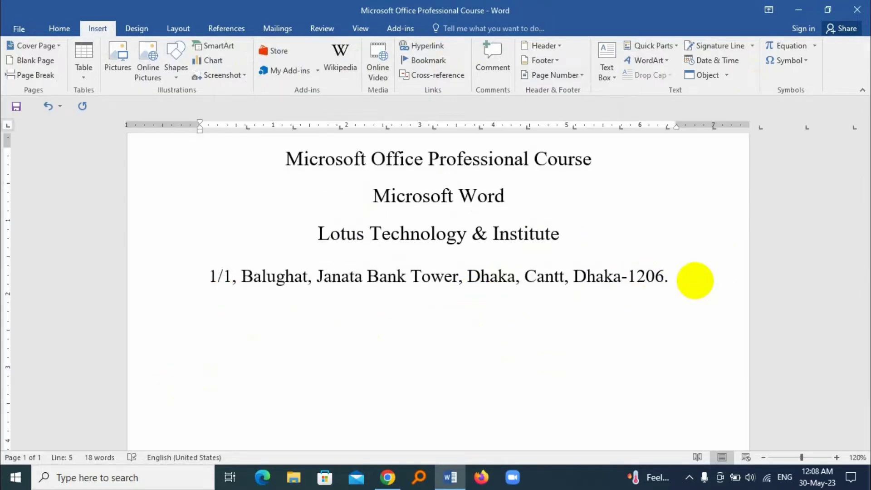
key(ctrl+l)
text(My )
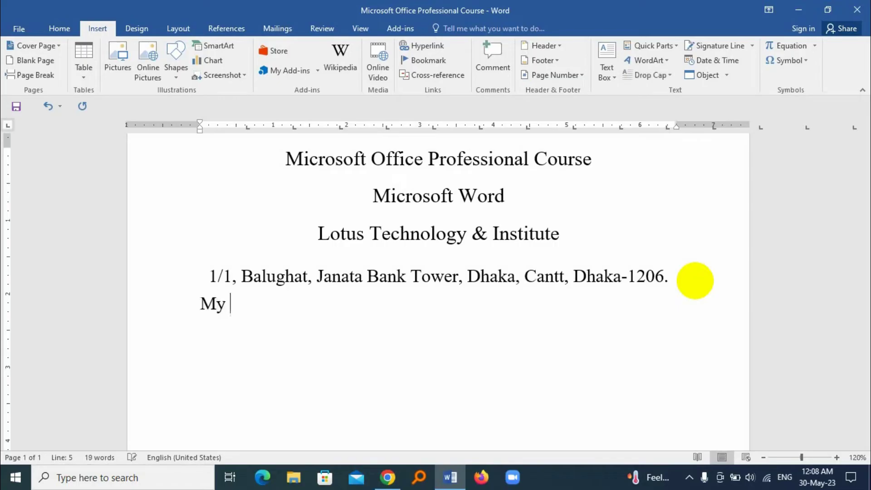
text(Pic)
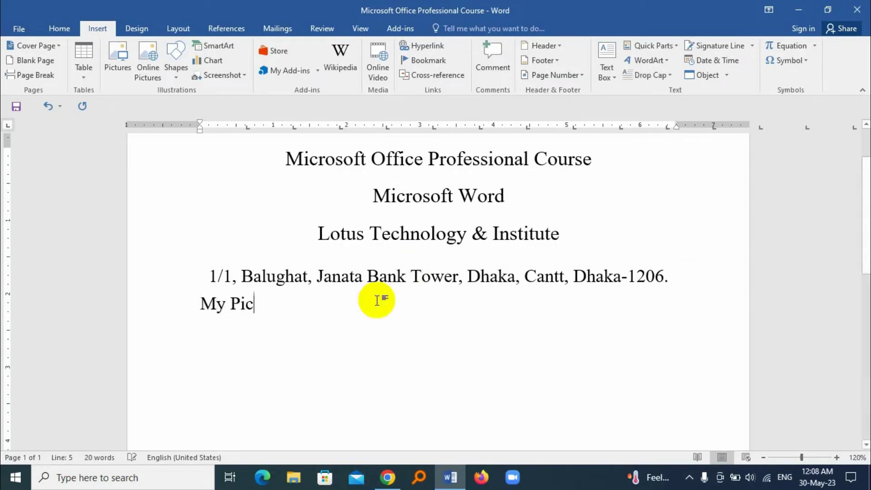
Insert a hyperlink on "My Pic" that points to the image 20230424_121904 in the Desktop folder.
drag(254, 312, 206, 303)
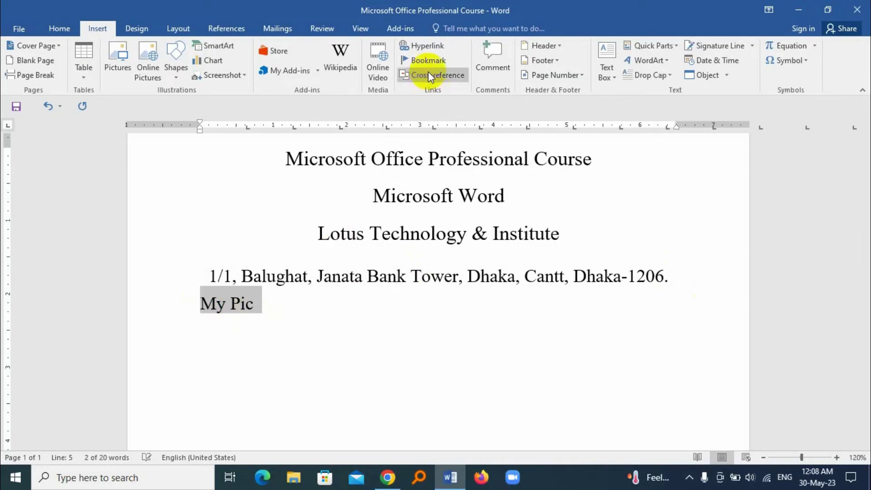
click(427, 46)
click(480, 131)
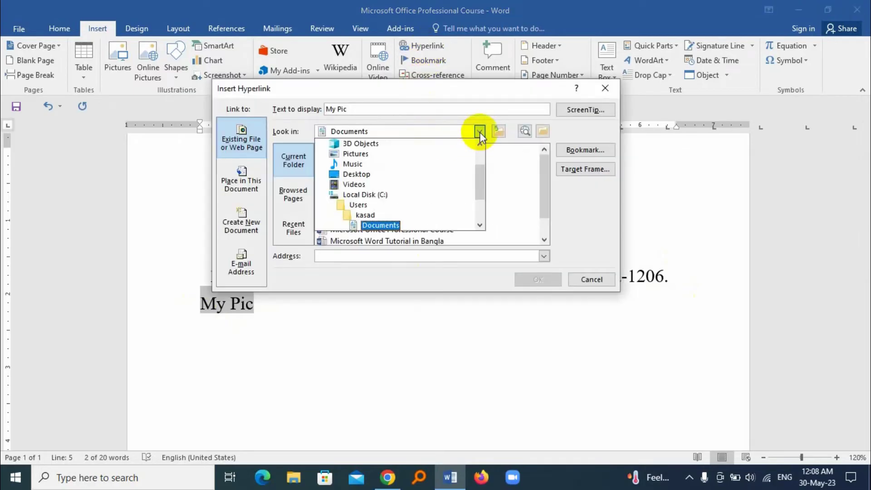
click(356, 174)
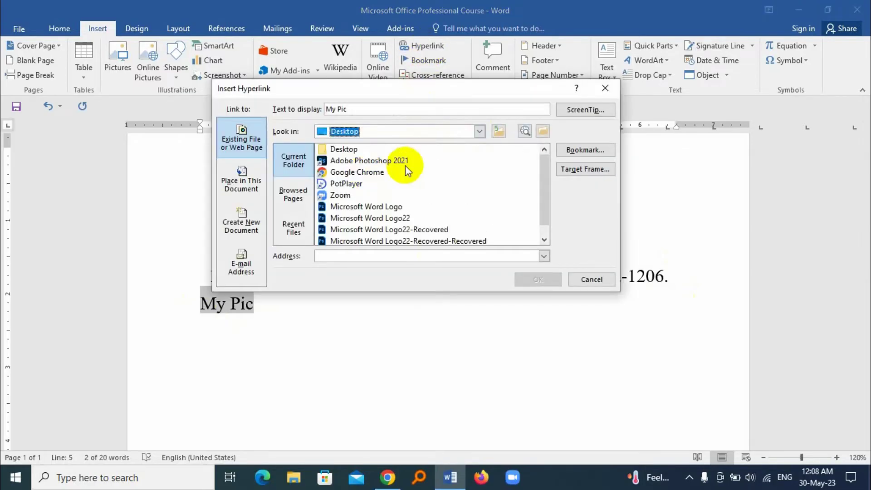
click(347, 150)
double_click(347, 148)
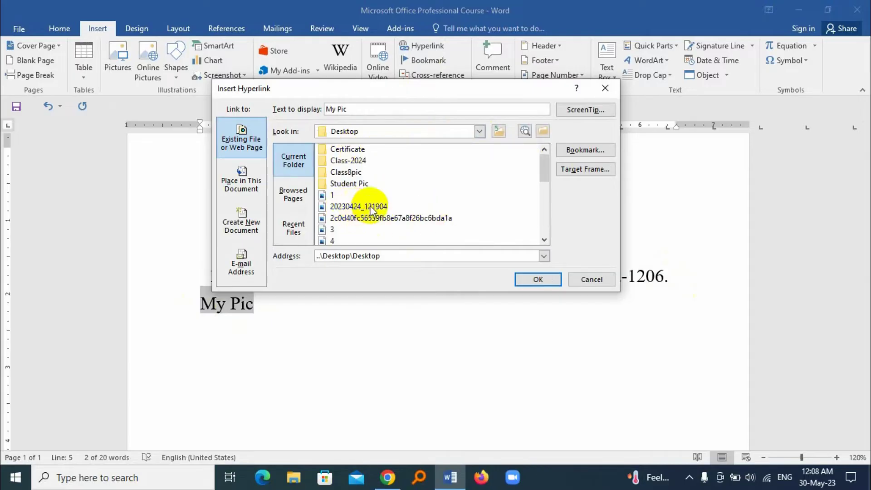
click(353, 209)
click(543, 279)
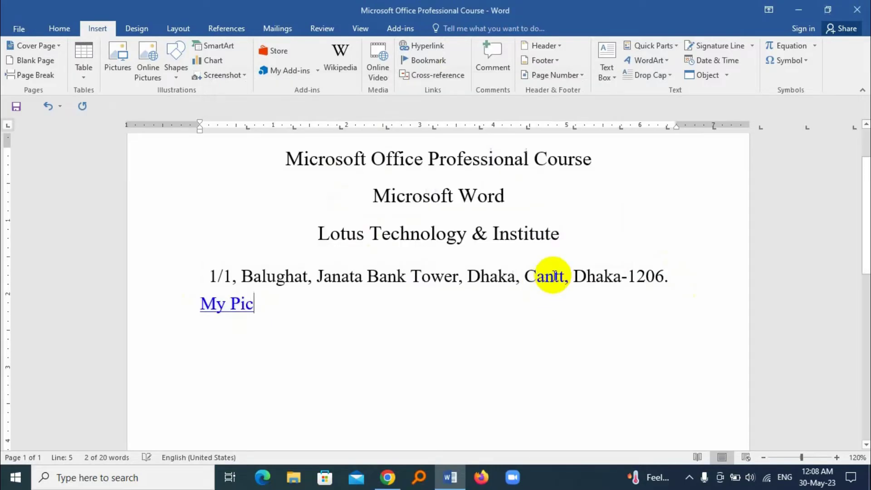
Follow the "My Pic" hyperlink to view the linked picture and close the image viewer.
drag(265, 303, 179, 305)
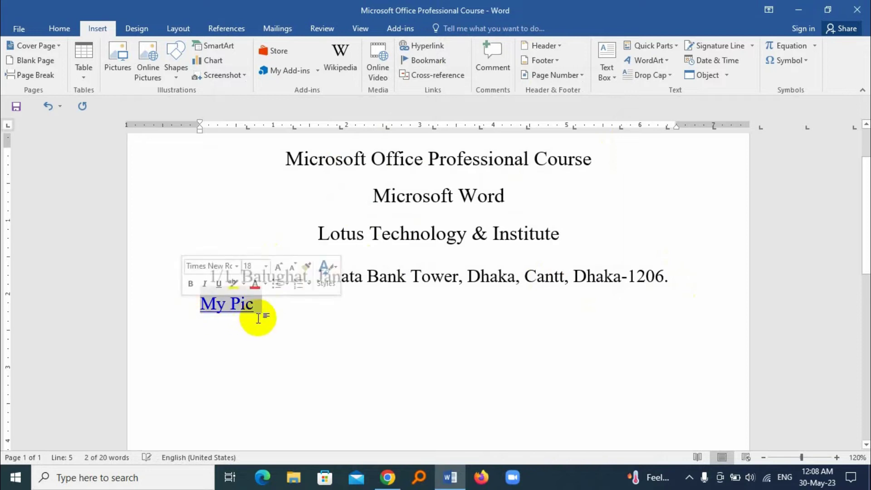
click(284, 315)
ctrl+click(240, 313)
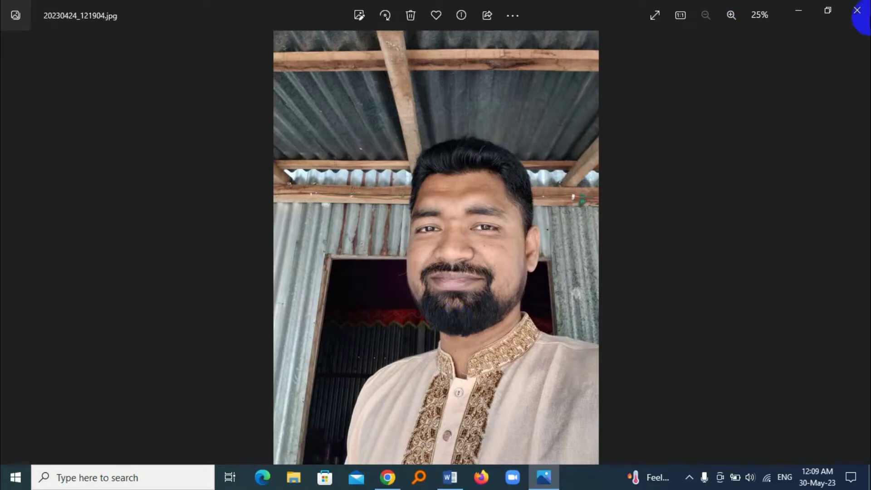
click(857, 10)
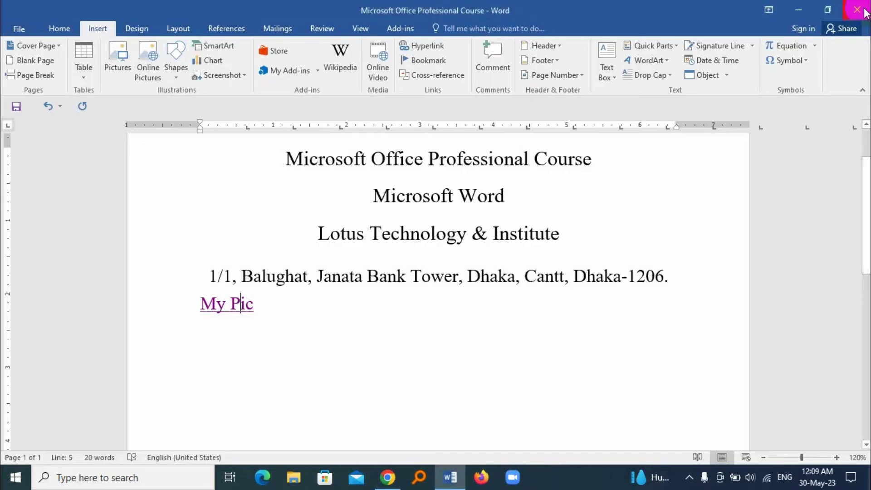
Remove the hyperlink from the "My Pic" line.
click(263, 303)
drag(263, 303, 198, 301)
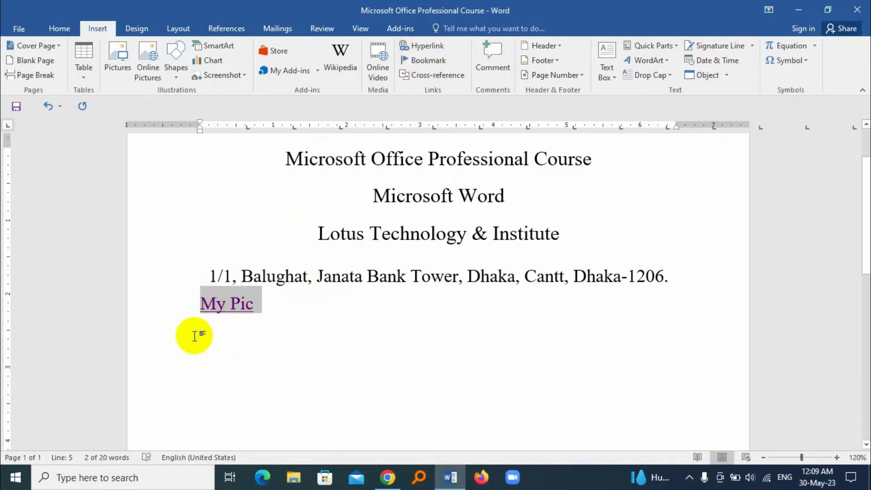
right_click(239, 301)
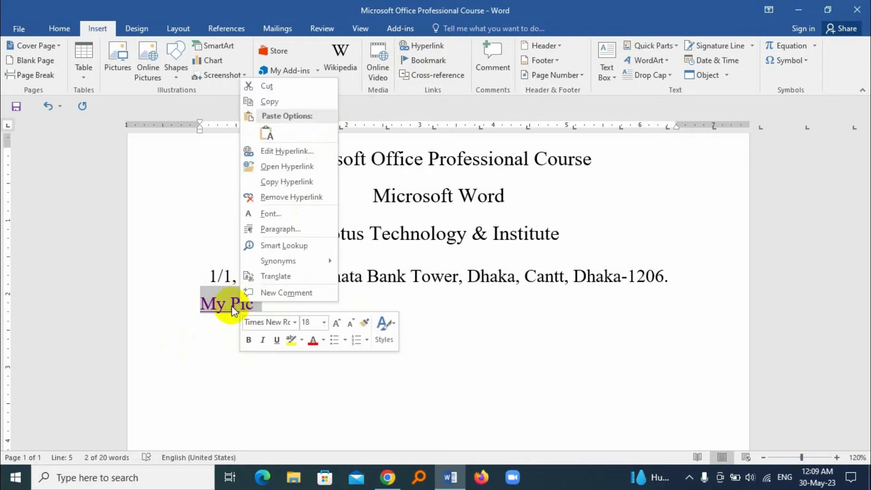
click(305, 197)
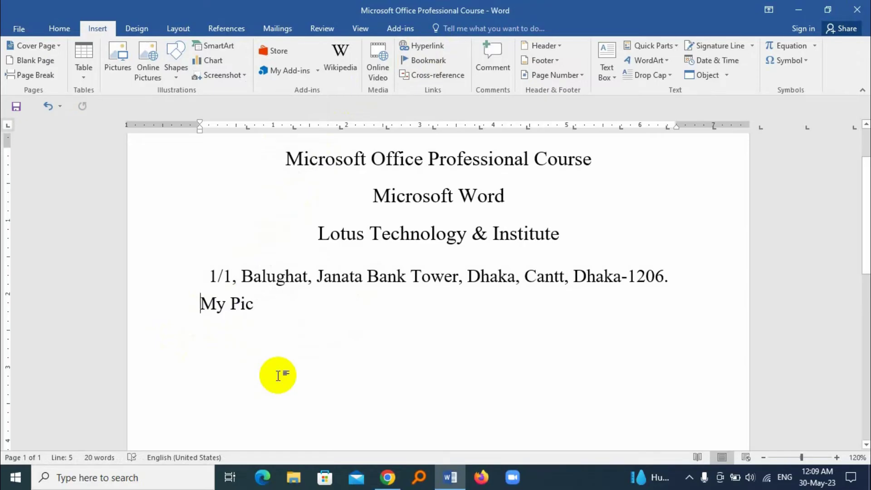
Add a new line reading "Ak Technology" directly below "My Pic".
click(279, 308)
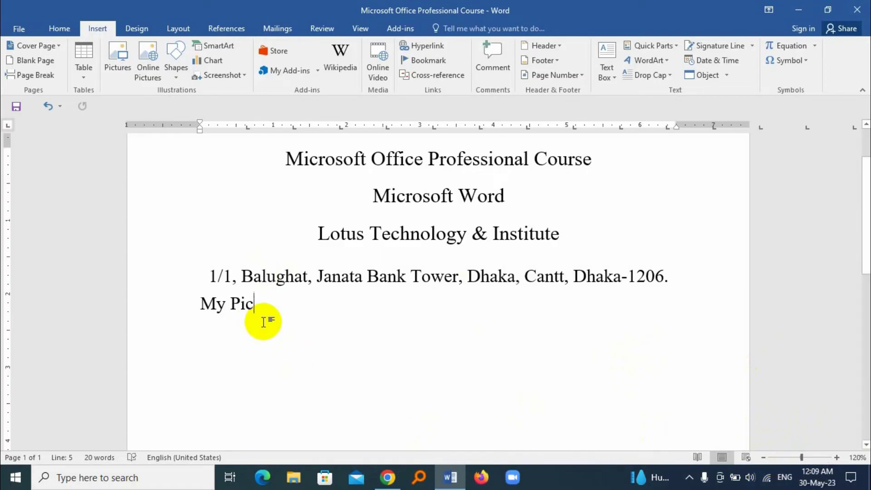
key(Return)
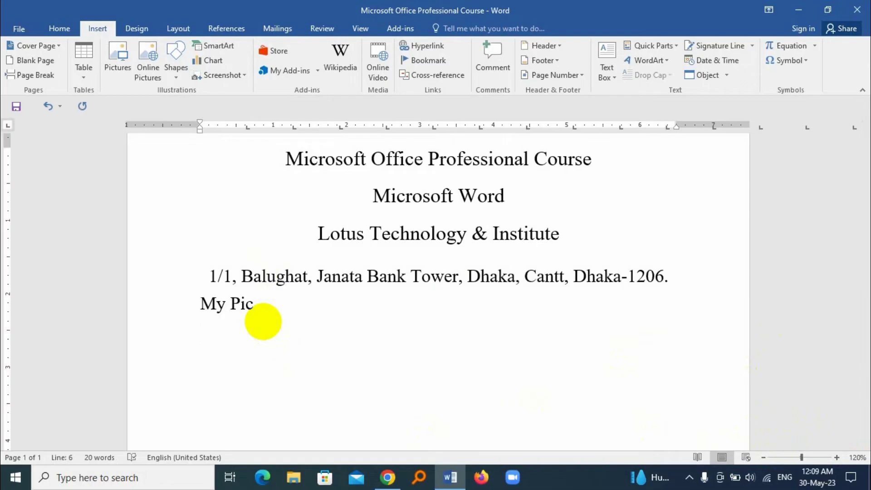
text(Ak )
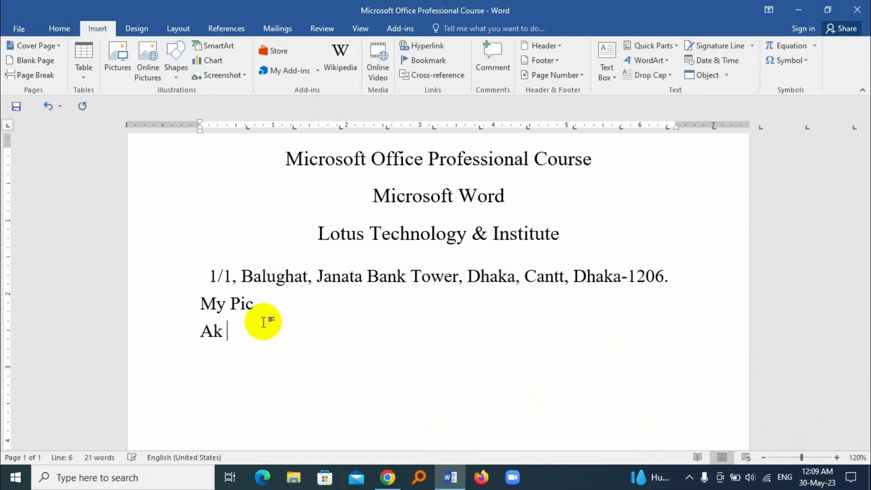
text(Techn)
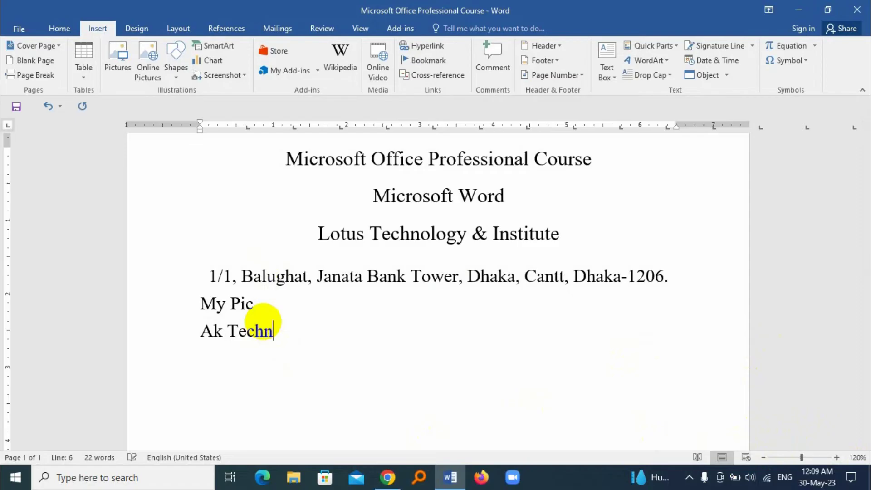
text(ology)
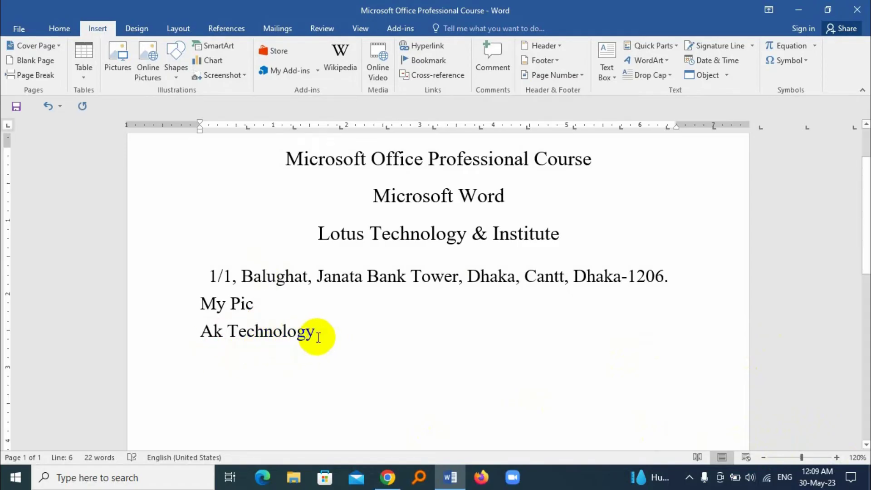
Select the "Ak Technology" line, switch to Chrome and copy the full web address of the Ak Technology YouTube channel.
drag(313, 332, 200, 331)
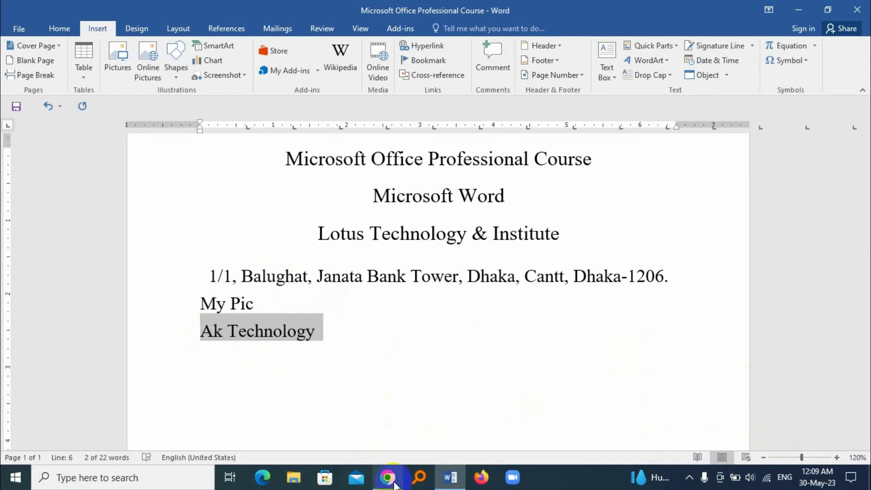
click(388, 477)
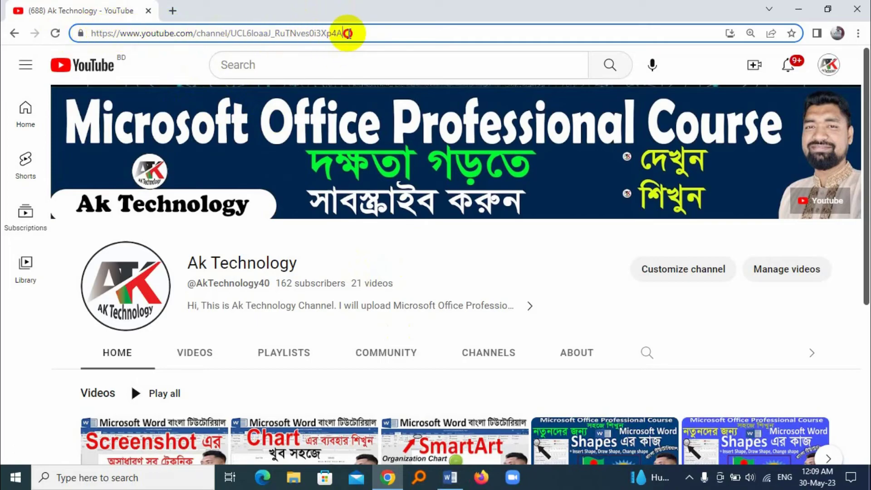
drag(347, 33, 77, 33)
key(ctrl+c)
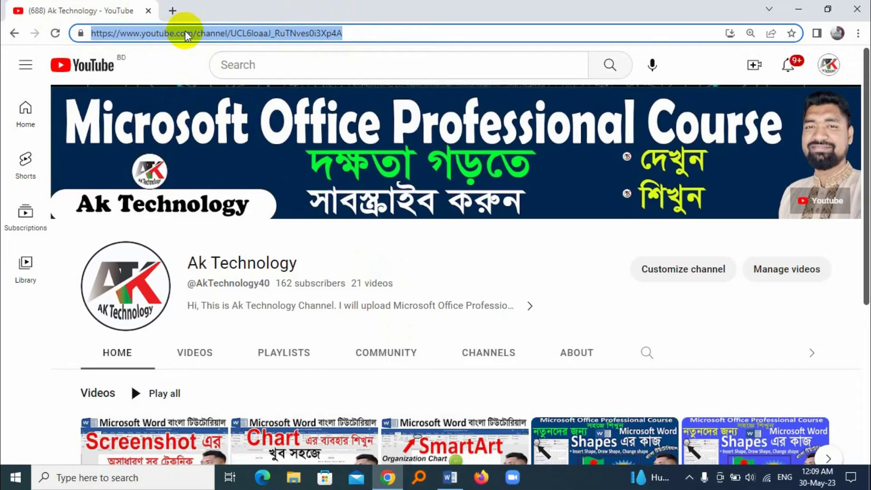
Switch back to Word and insert a hyperlink on the selected "Ak Technology" text that points to the copied YouTube channel address.
click(451, 478)
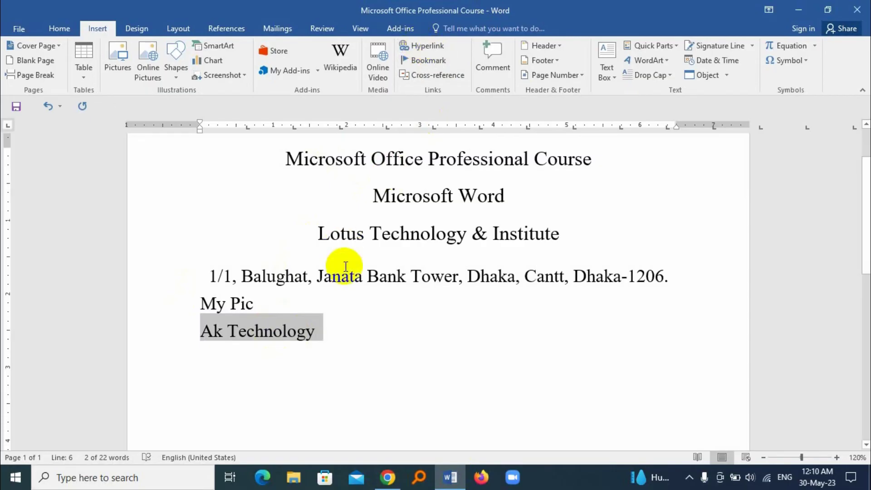
key(ctrl+k)
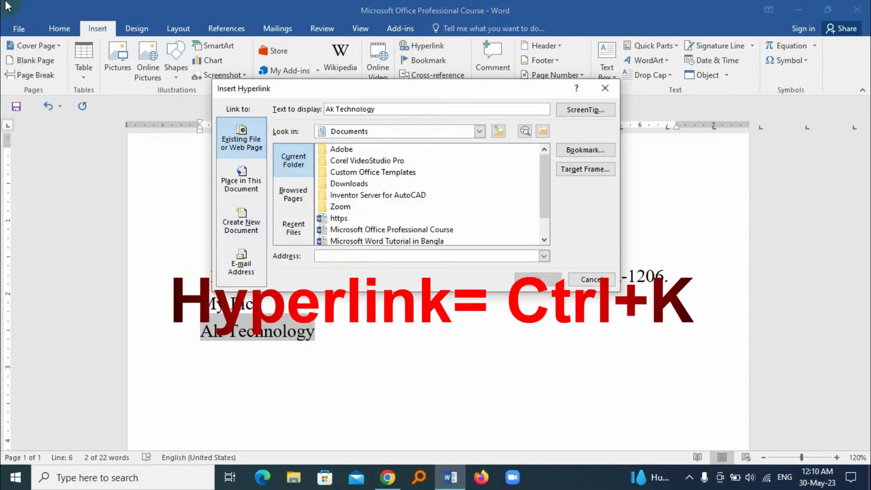
drag(295, 86, 379, 75)
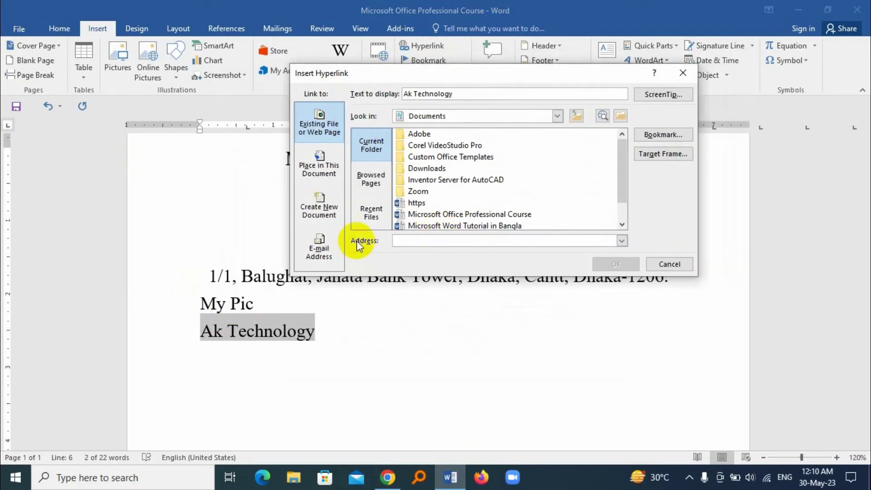
click(417, 241)
key(ctrl+v)
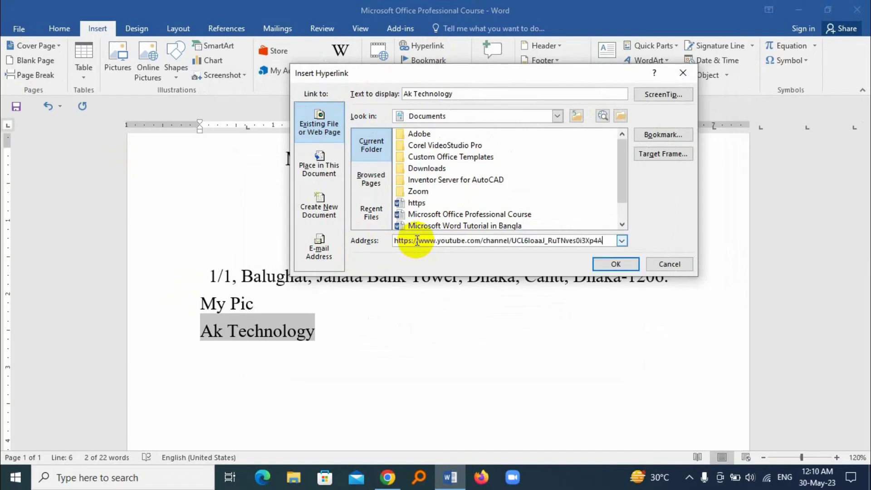
click(616, 264)
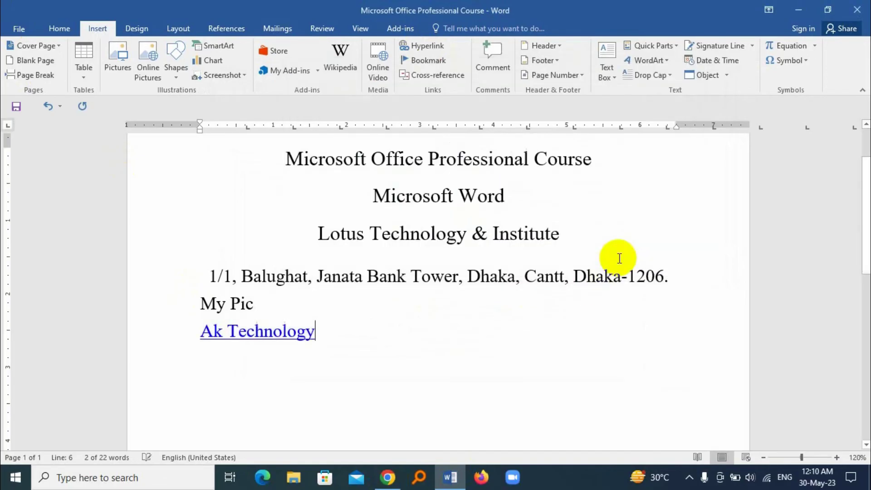
Follow the "Ak Technology" hyperlink to view the YouTube channel page and close the browser window it opens in.
drag(320, 334, 195, 341)
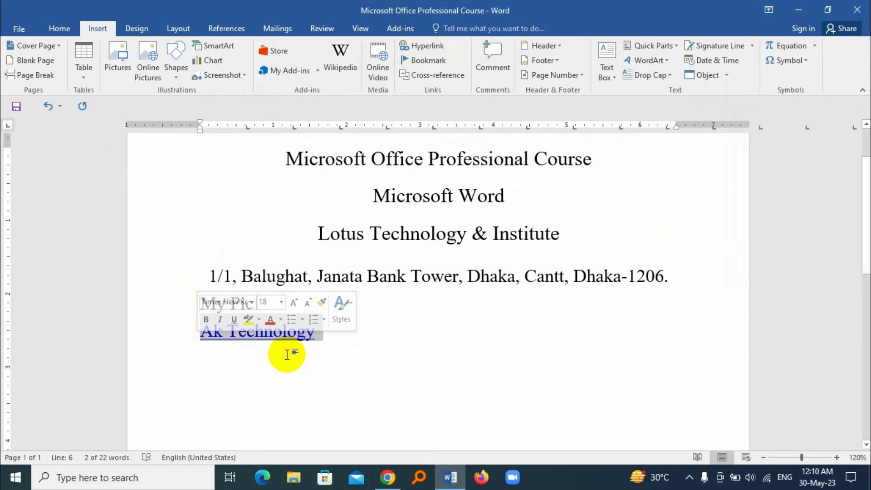
click(249, 360)
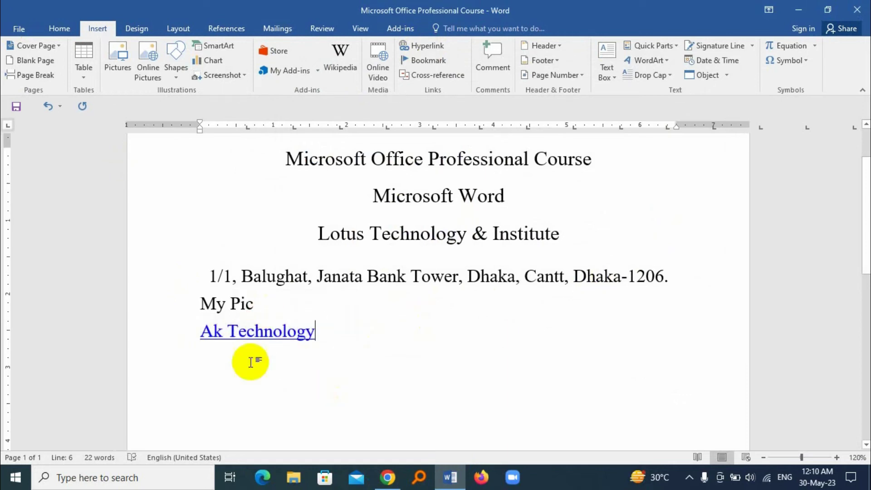
ctrl+click(272, 342)
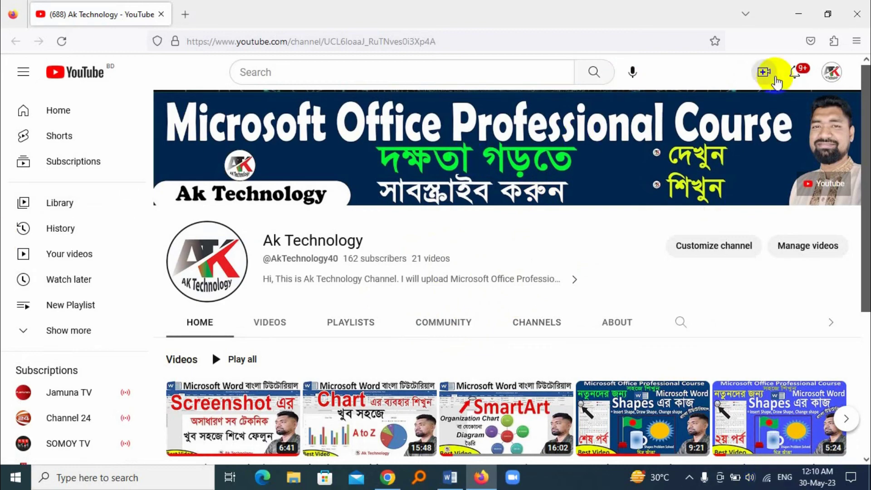
click(857, 14)
Remove the hyperlink from the "Ak Technology" line and save the document.
click(326, 336)
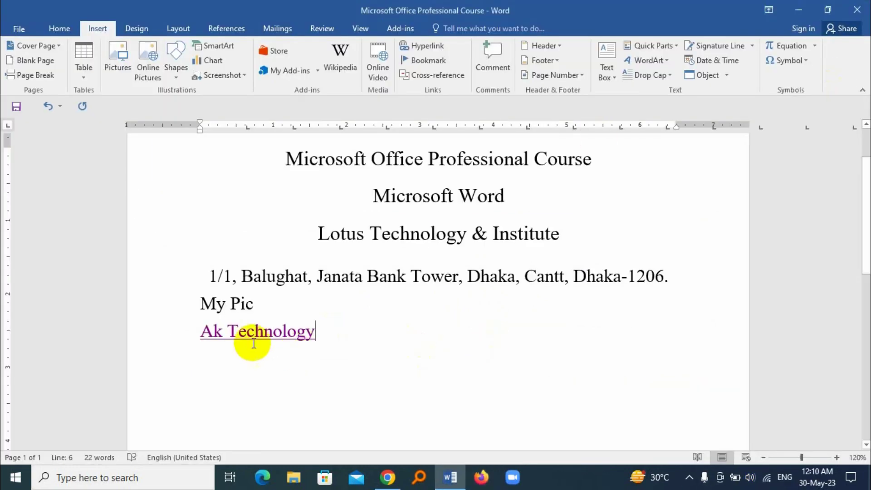
drag(324, 332, 200, 334)
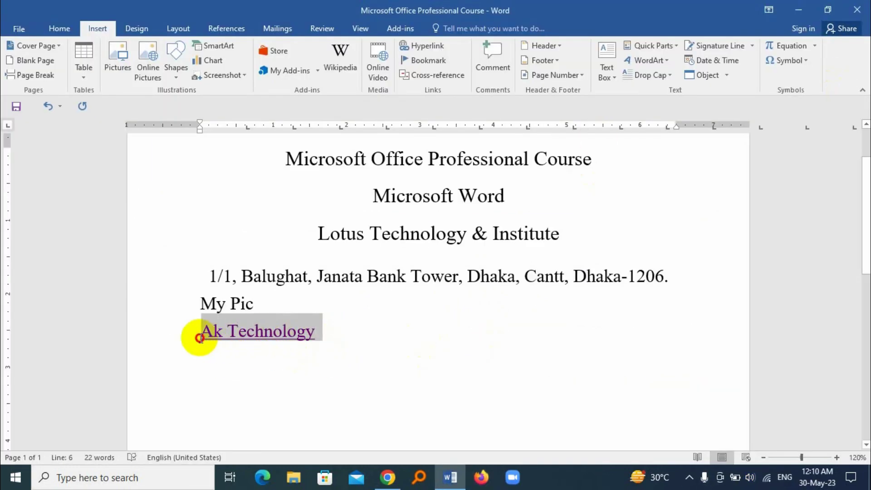
click(427, 50)
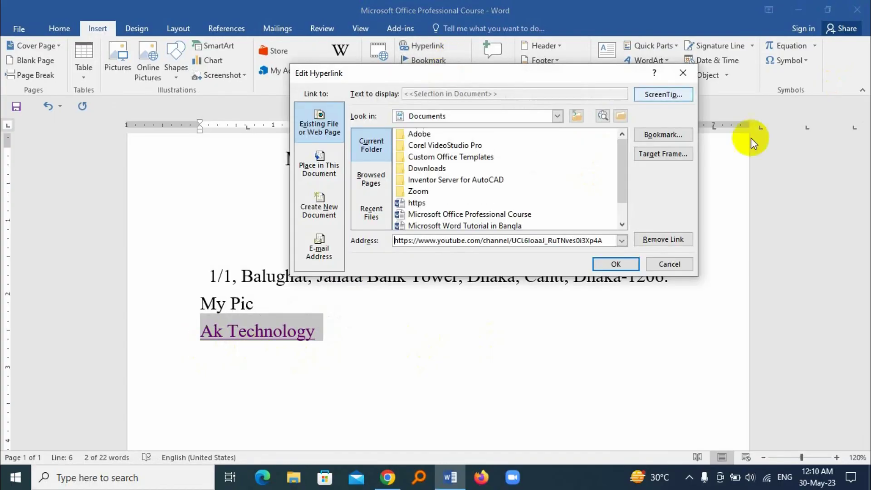
click(663, 241)
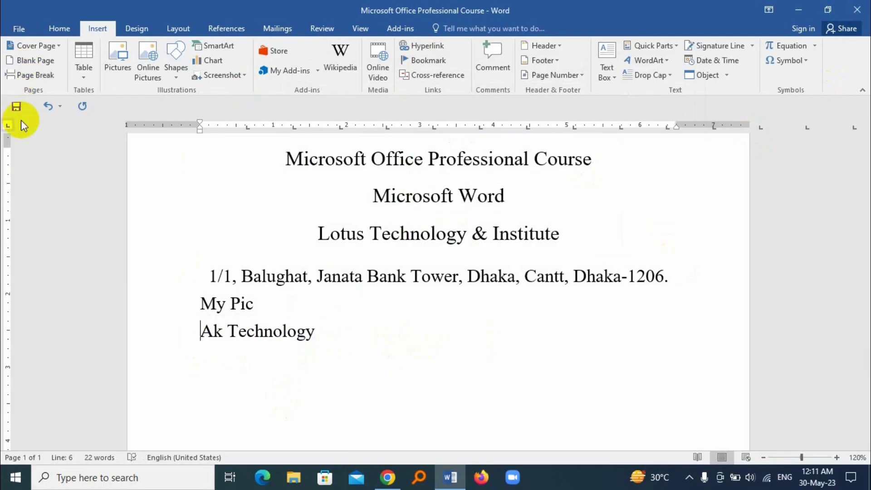
click(16, 109)
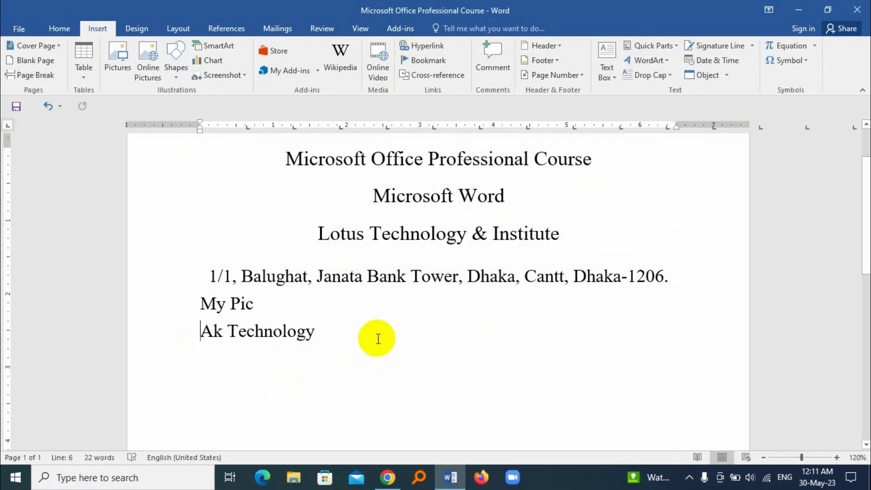